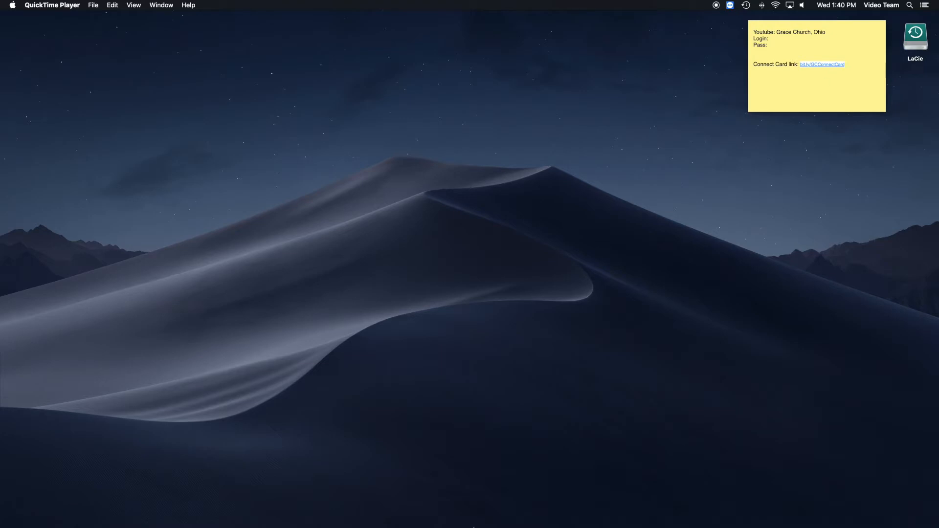
- Switch to Google Chrome and open the upcoming Worship Gathering event of December 13, 2020 for editing
{"action": "mouse_move", "coordinate": [475, 527]}
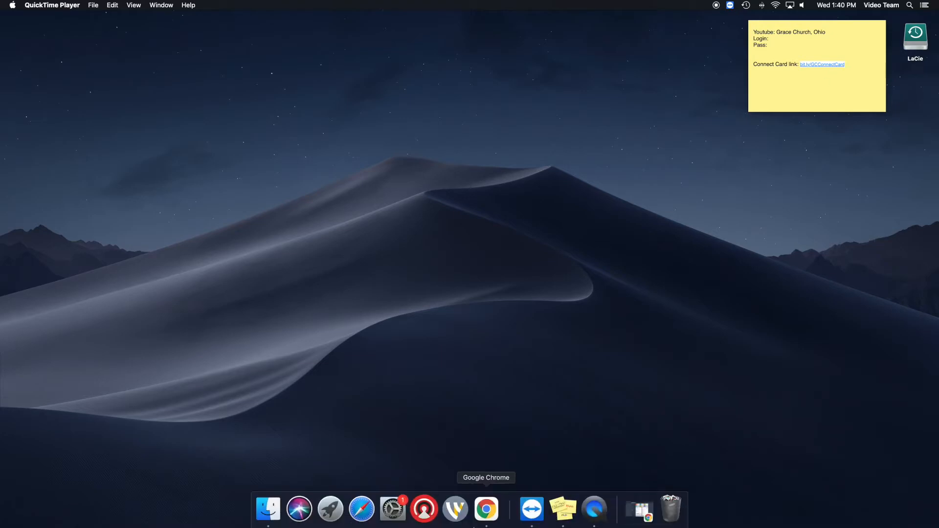
{"action": "left_click", "coordinate": [491, 519]}
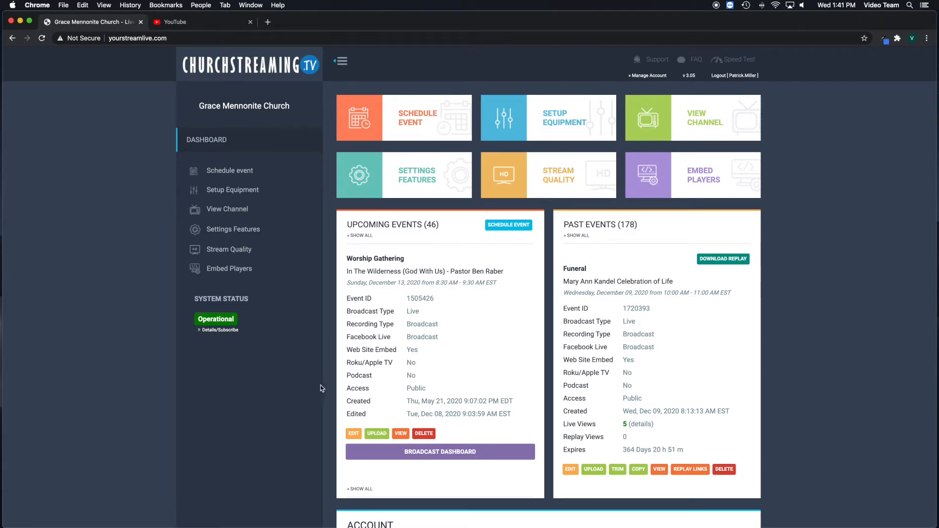
{"action": "left_click", "coordinate": [353, 434]}
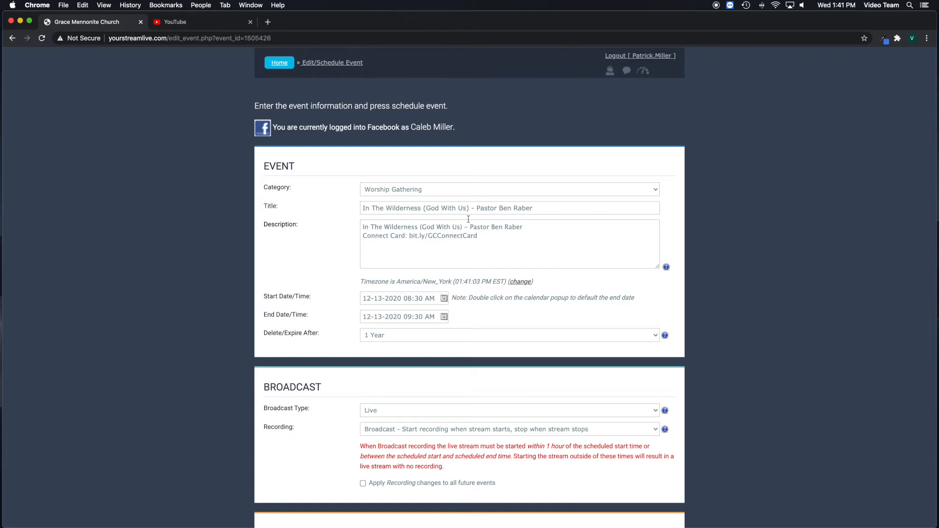
- Switch to YouTube and check which channel account is signed in
{"action": "left_click", "coordinate": [215, 28]}
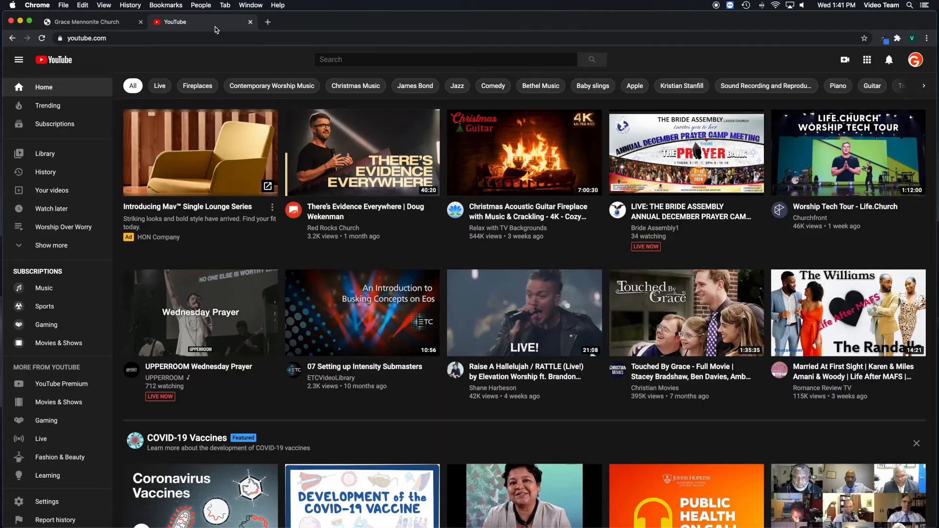
{"action": "left_click", "coordinate": [914, 61]}
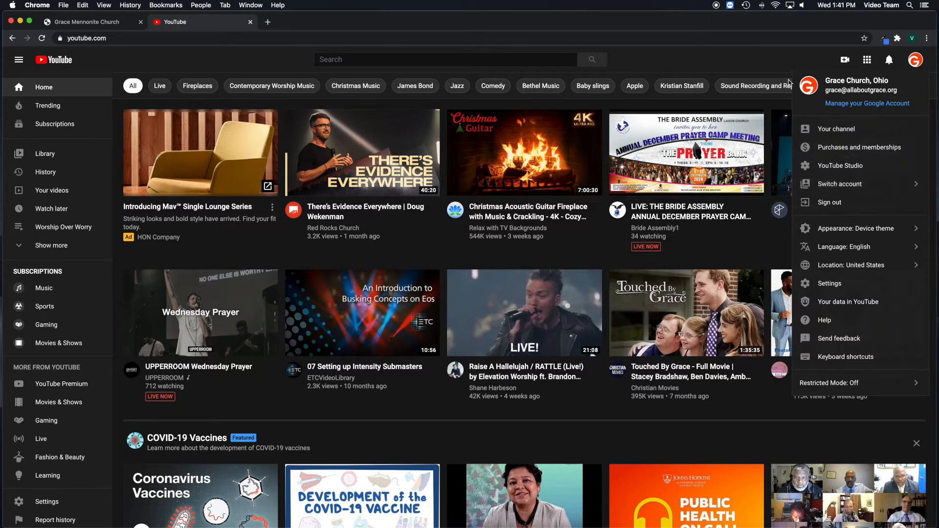
{"action": "left_click", "coordinate": [772, 69]}
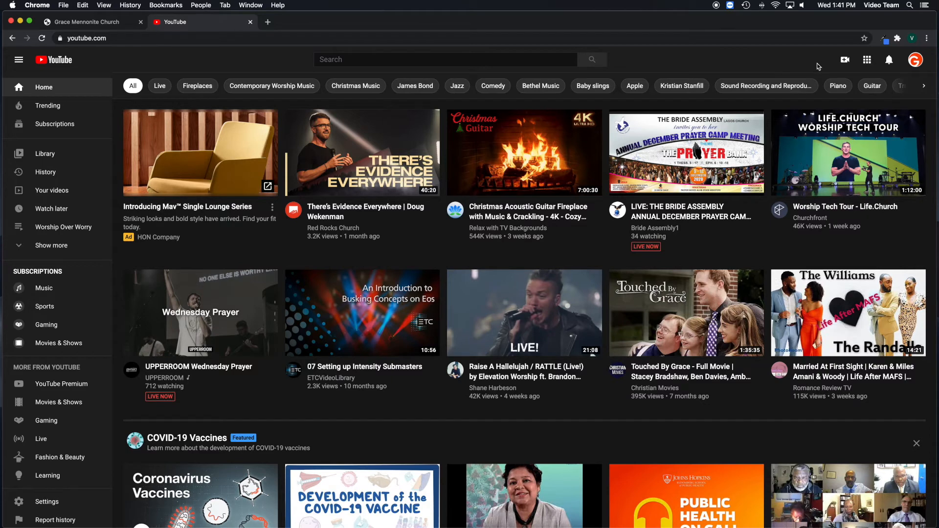
- Go to YouTube's live streaming management and start scheduling a stream with new settings instead of reusing previous ones
{"action": "left_click", "coordinate": [844, 63]}
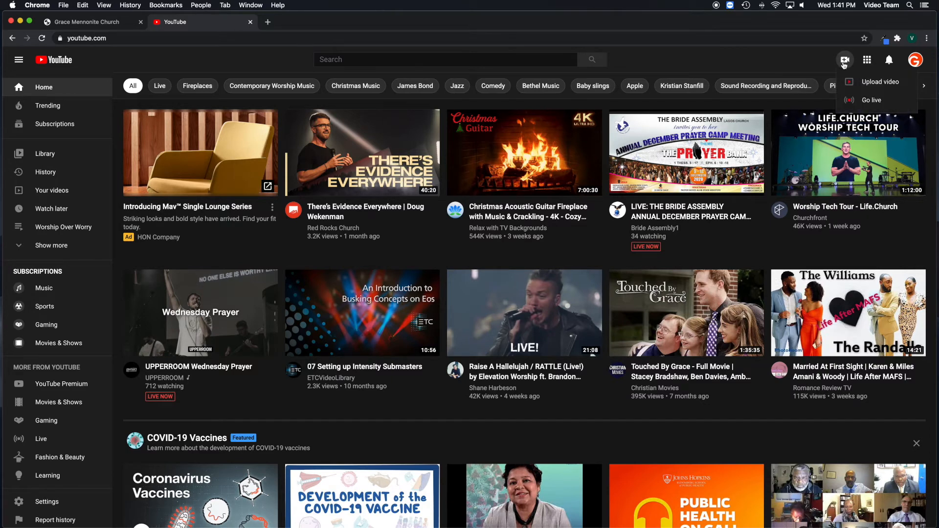
{"action": "left_click", "coordinate": [855, 101]}
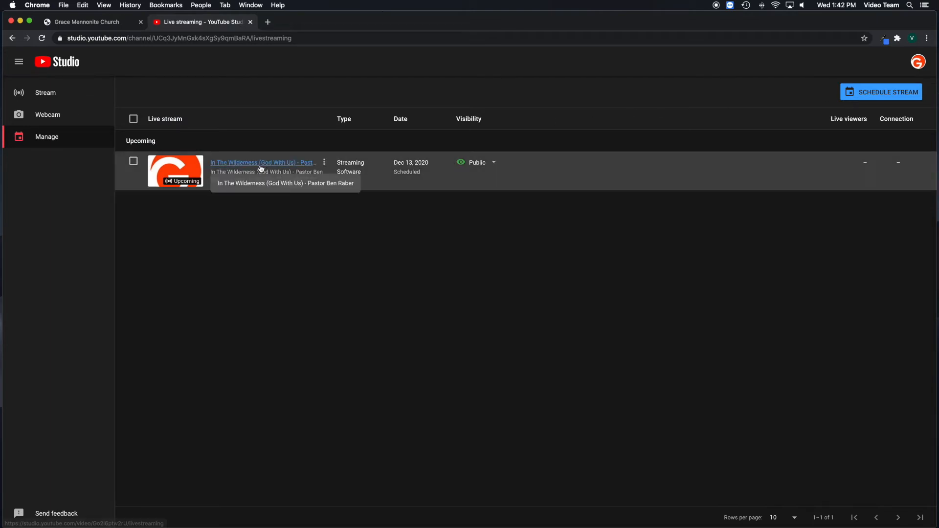
{"action": "left_click", "coordinate": [865, 100]}
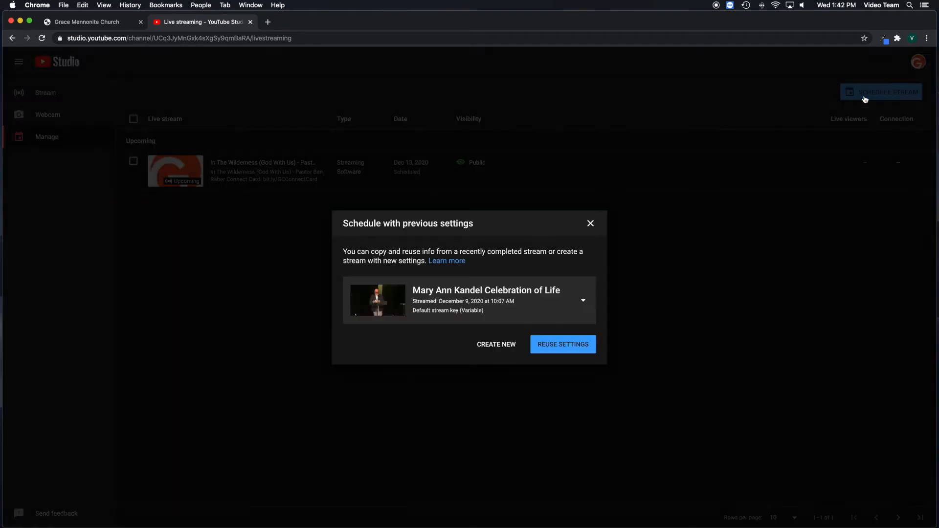
{"action": "left_click", "coordinate": [493, 346]}
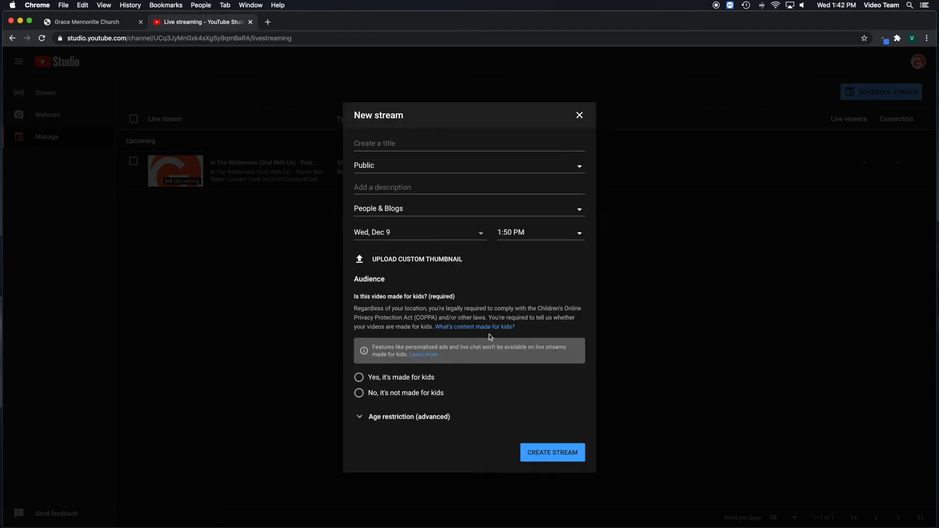
- Copy the Worship Gathering event's title from the church streaming site into the new YouTube stream's title
{"action": "left_click", "coordinate": [413, 143]}
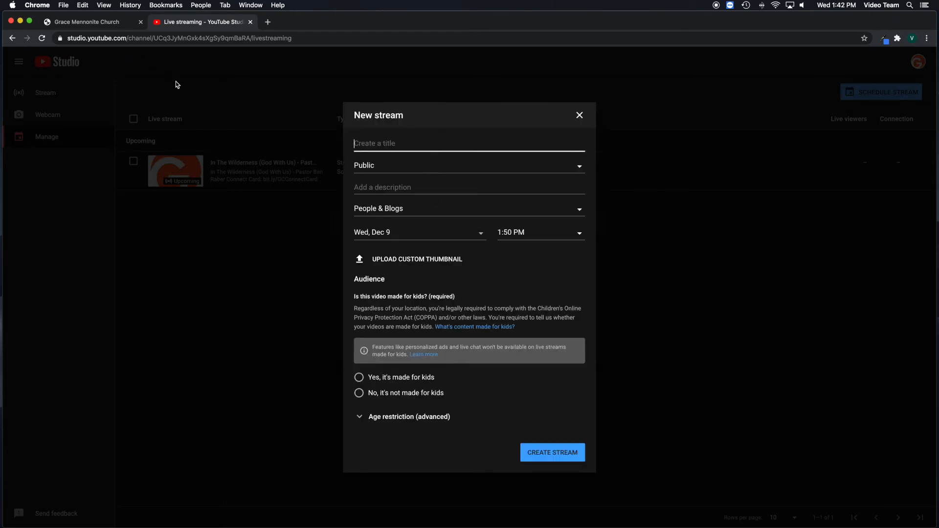
{"action": "left_click", "coordinate": [103, 22]}
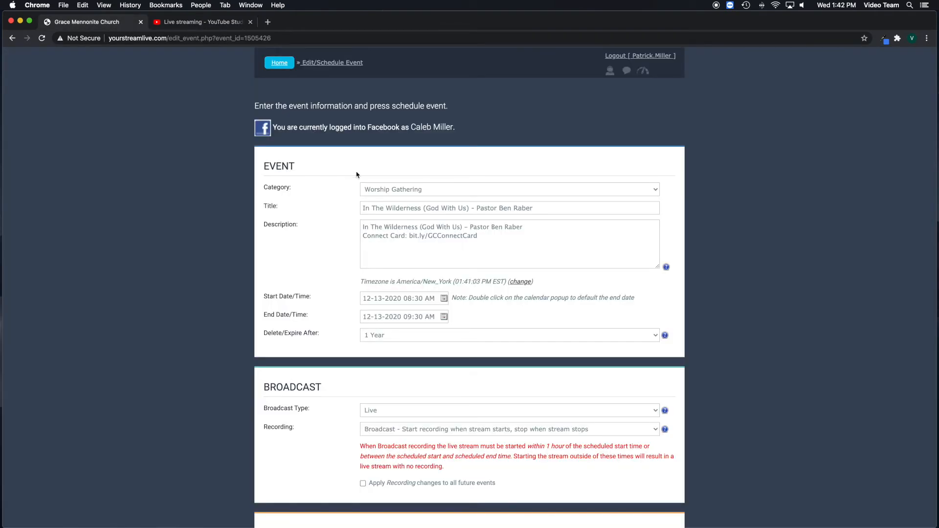
{"action": "left_click", "coordinate": [539, 209]}
{"action": "key", "text": "super+a"}
{"action": "key", "text": "super+c"}
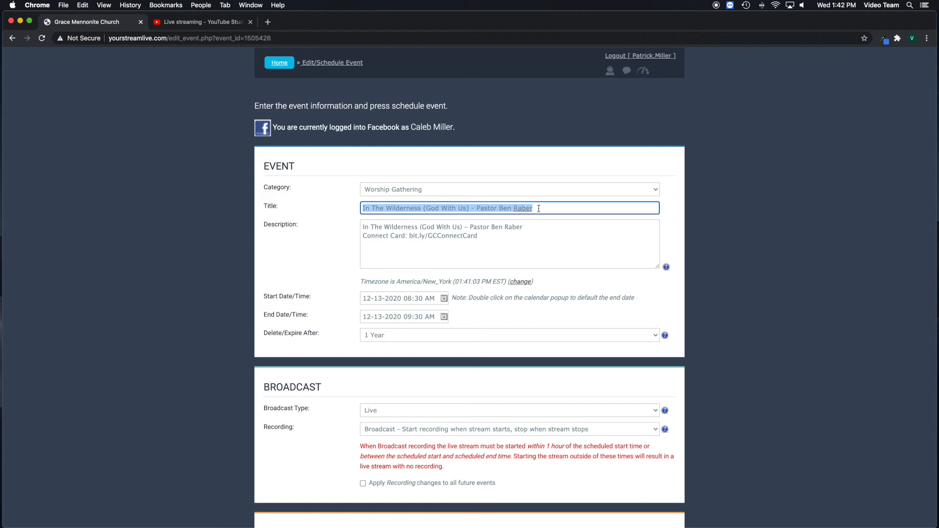
{"action": "left_click", "coordinate": [230, 24]}
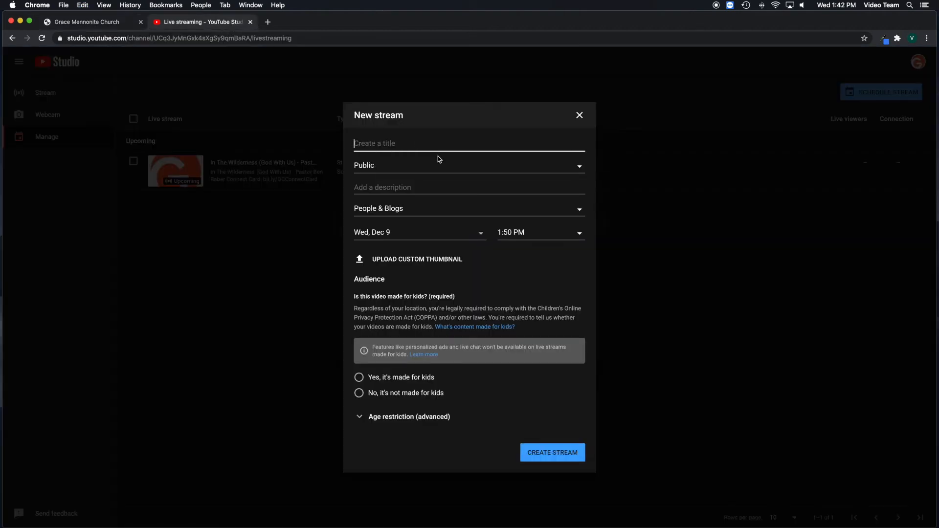
{"action": "key", "text": "super+v"}
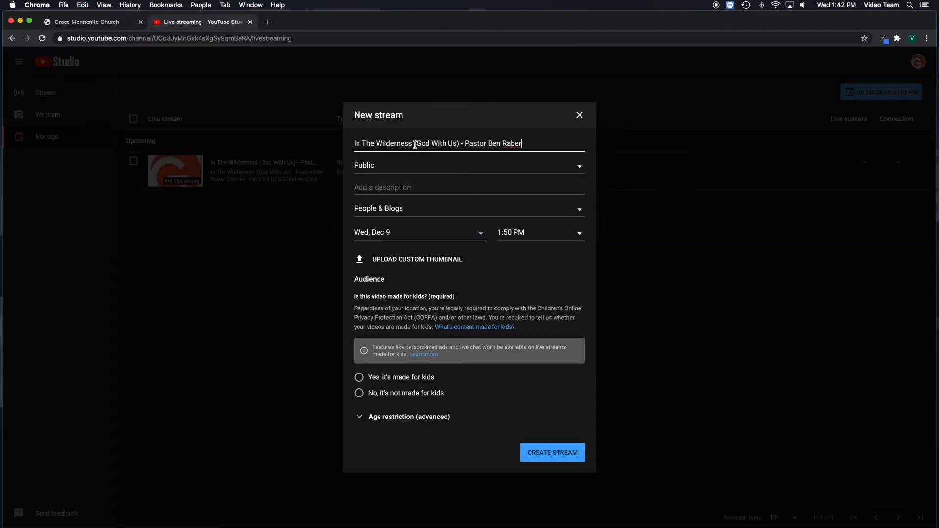
- Copy the event's full description, including the Connect Card link, into the new YouTube stream's description
{"action": "left_click", "coordinate": [106, 26]}
{"action": "left_click_drag", "start_coordinate": [479, 237], "coordinate": [352, 218]}
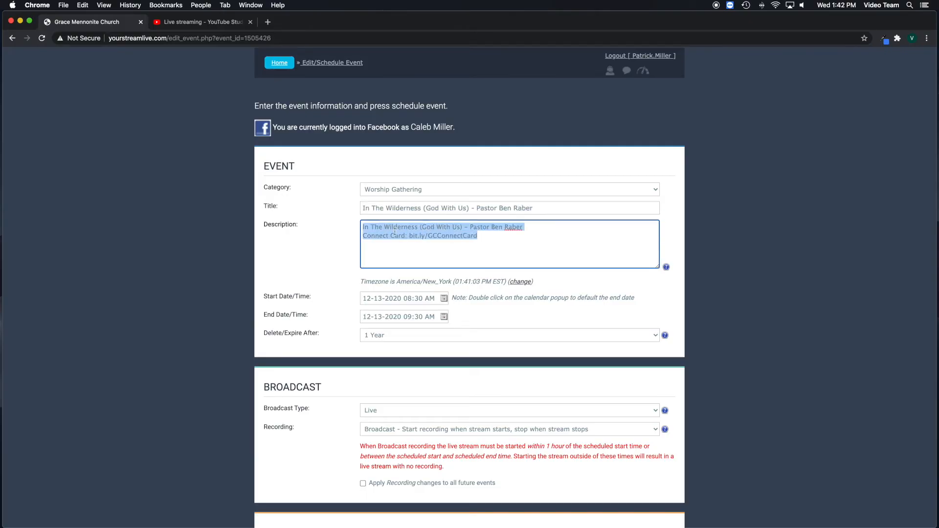
{"action": "key", "text": "super+c"}
{"action": "left_click", "coordinate": [190, 24]}
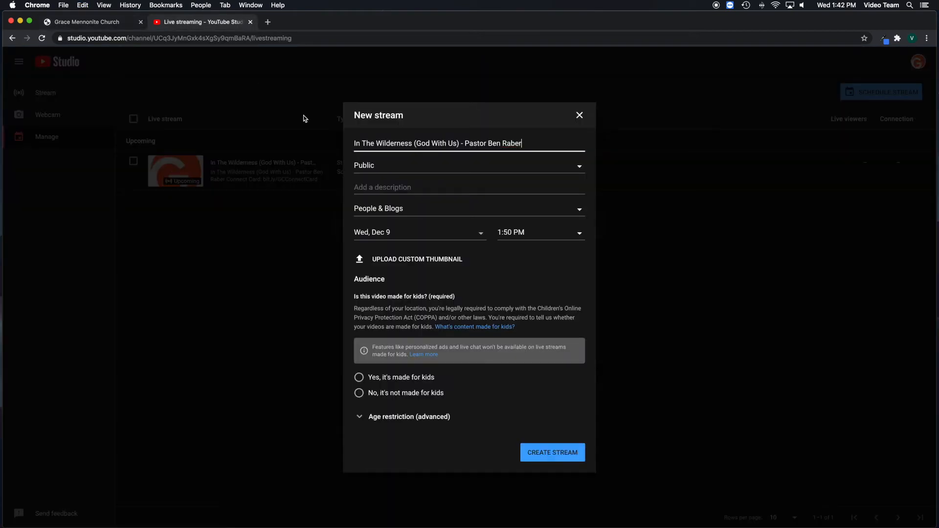
{"action": "left_click", "coordinate": [406, 187]}
{"action": "key", "text": "super+v"}
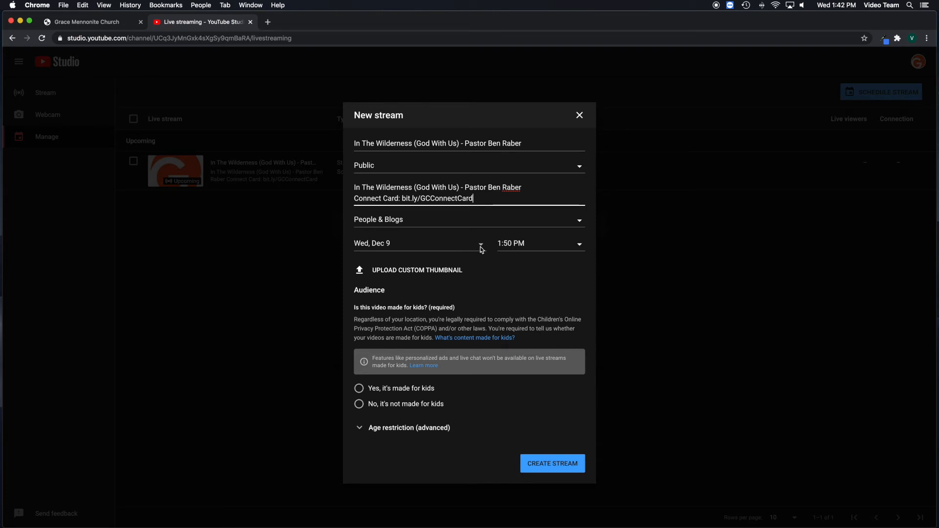
- Set the new stream's category to Nonprofits & Activism and schedule it for Sun, Dec 13 at 10:30 AM
{"action": "left_click", "coordinate": [579, 224]}
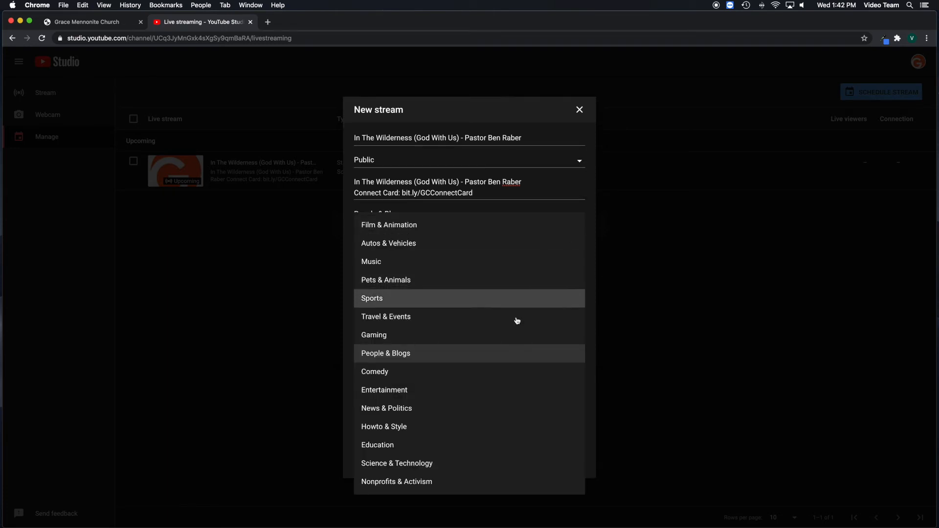
{"action": "left_click", "coordinate": [419, 484]}
{"action": "left_click", "coordinate": [480, 239]}
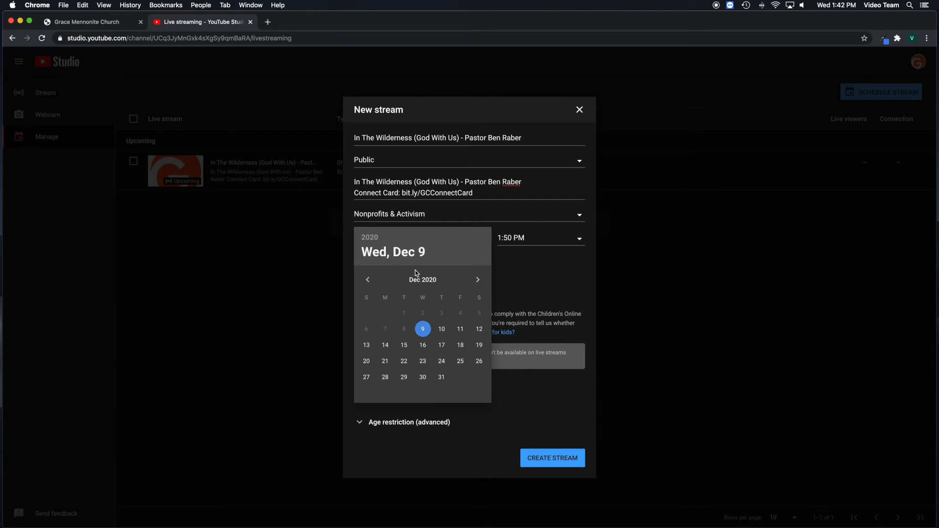
{"action": "left_click", "coordinate": [367, 346]}
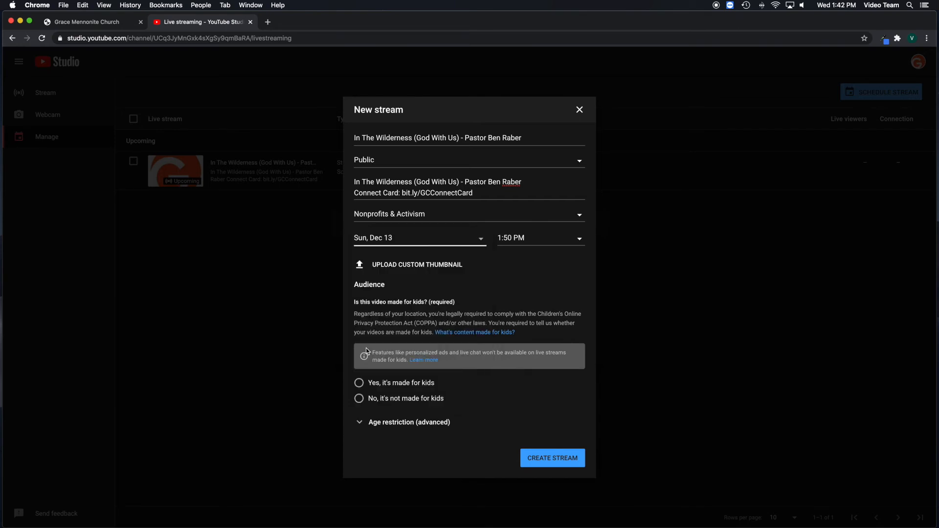
{"action": "left_click", "coordinate": [550, 238]}
{"action": "scroll", "coordinate": [530, 352], "scroll_direction": "up", "scroll_amount": 10}
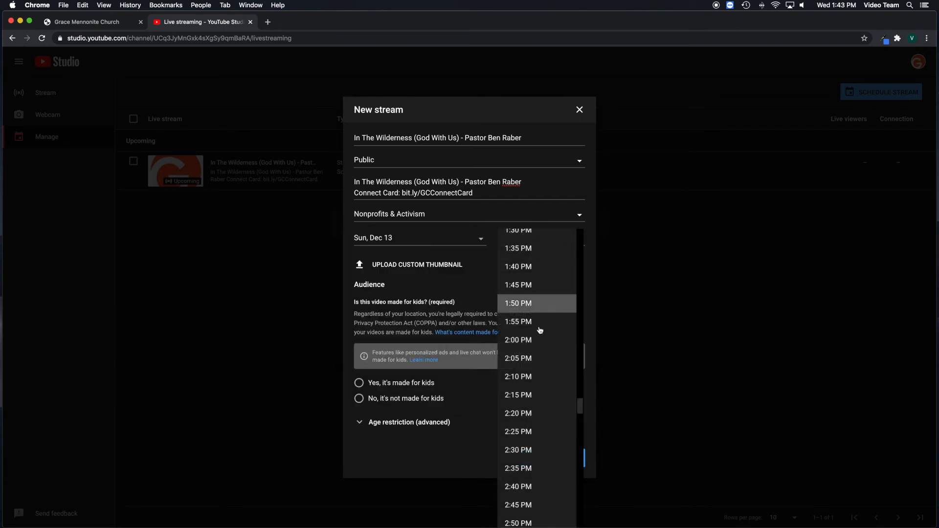
{"action": "scroll", "coordinate": [532, 354], "scroll_direction": "up", "scroll_amount": 4}
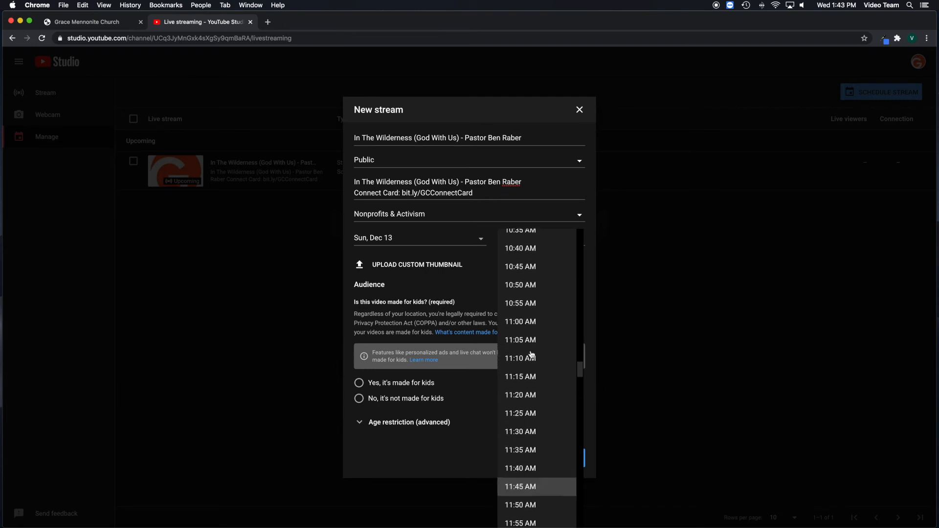
{"action": "left_click", "coordinate": [529, 280]}
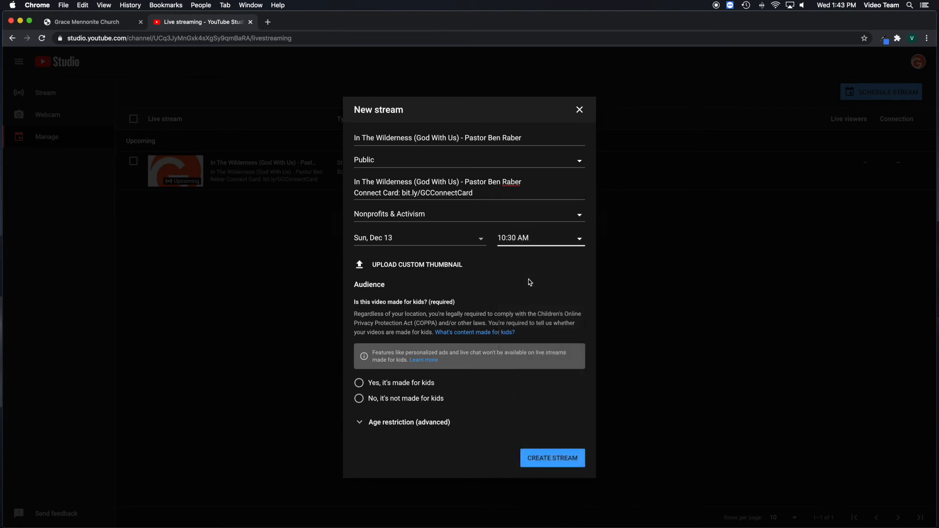
- Mark the new stream as not made for kids and create it
{"action": "left_click", "coordinate": [362, 403]}
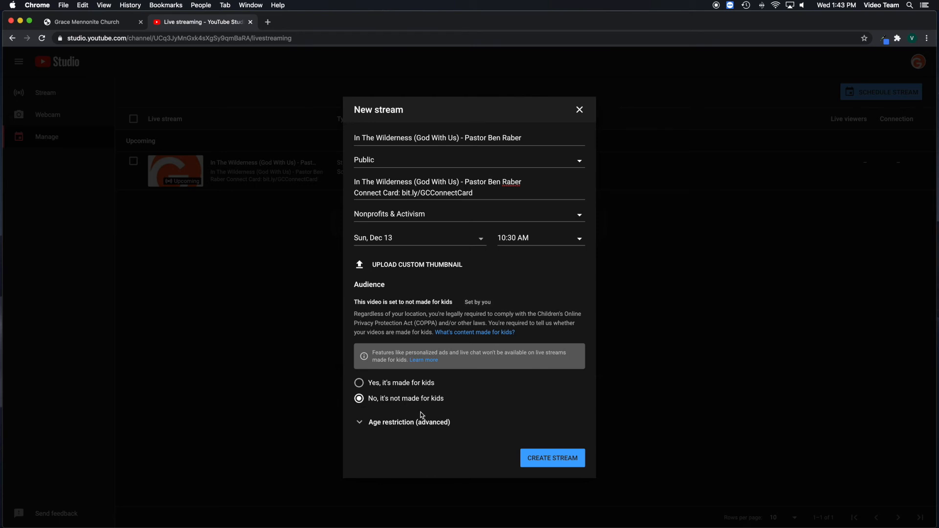
{"action": "left_click", "coordinate": [554, 459]}
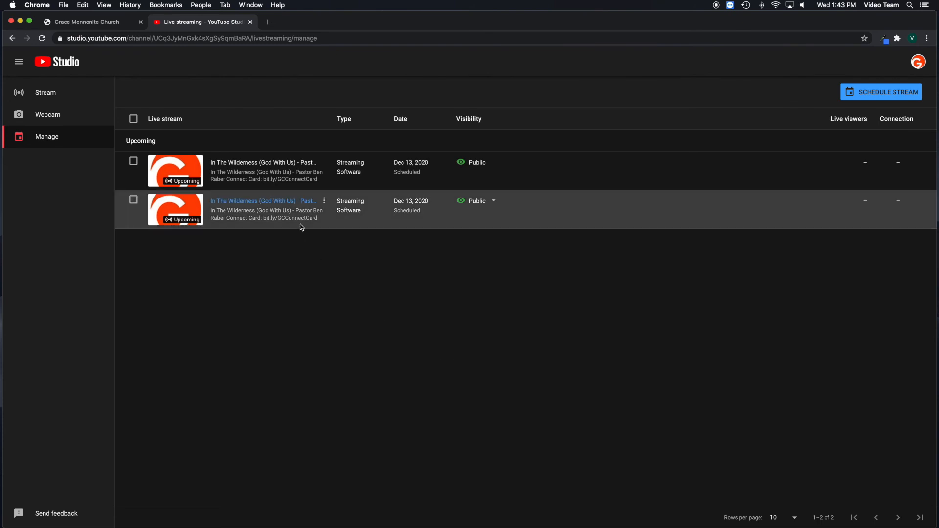
- Enable Auto-start and Auto-stop for the second upcoming stream in the list, and return to the list of streams
{"action": "left_click", "coordinate": [288, 206]}
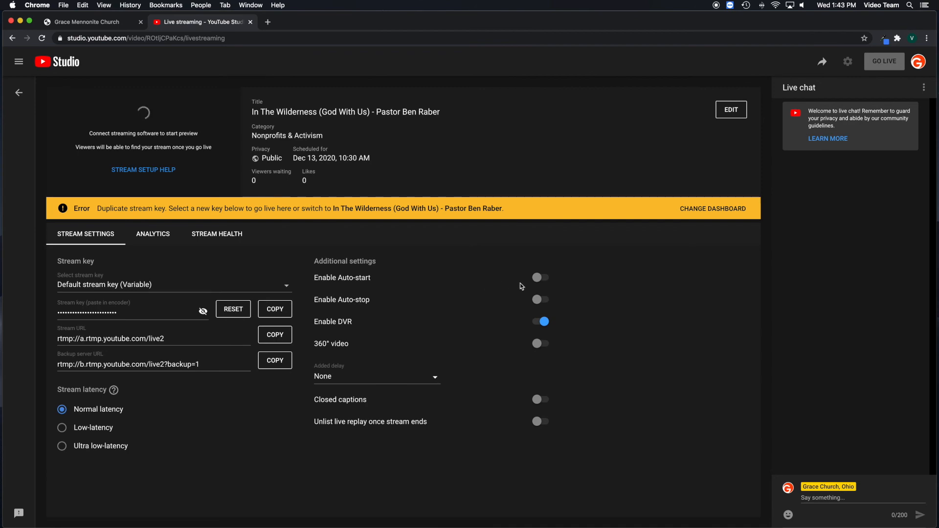
{"action": "left_click", "coordinate": [540, 279]}
{"action": "left_click", "coordinate": [542, 319]}
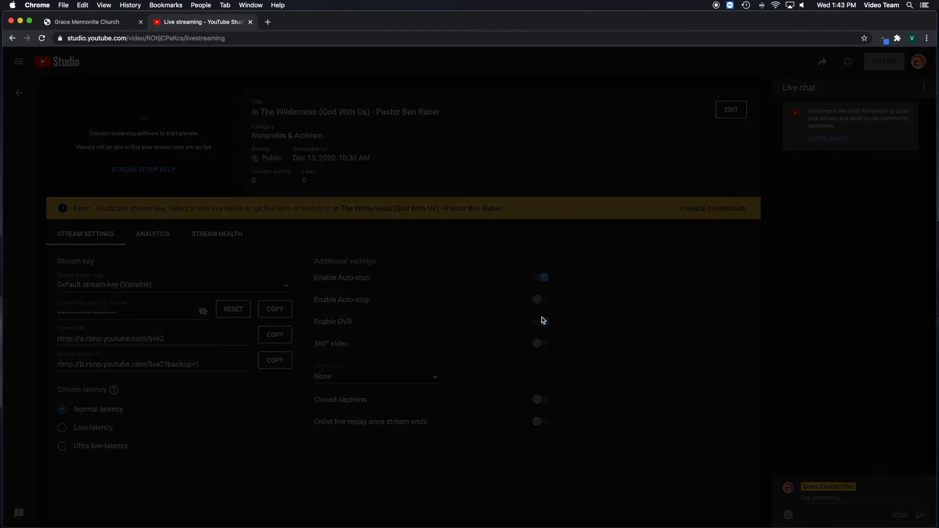
{"action": "left_click", "coordinate": [539, 304]}
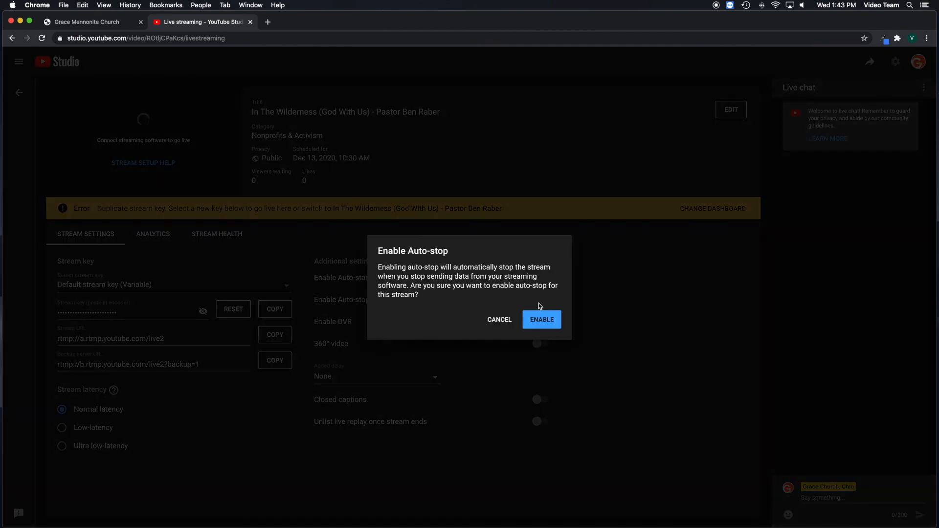
{"action": "left_click", "coordinate": [542, 325]}
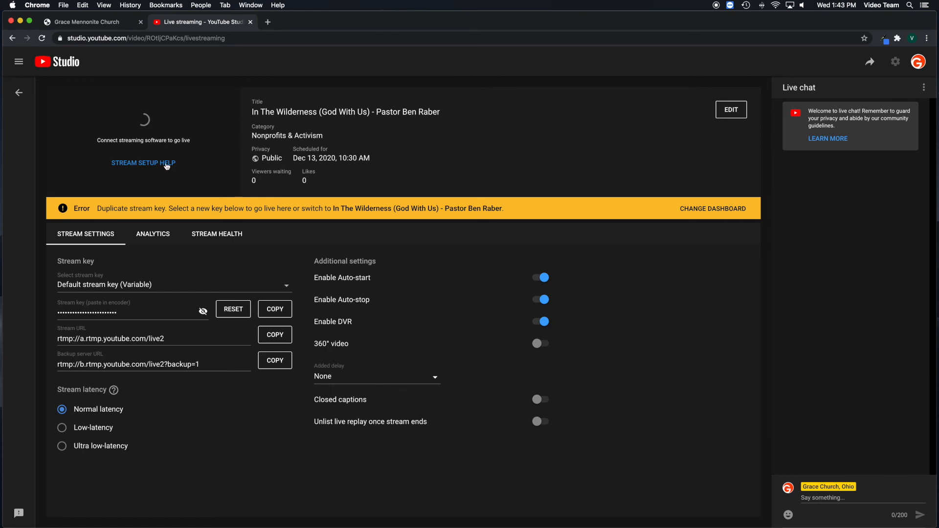
{"action": "left_click", "coordinate": [17, 94]}
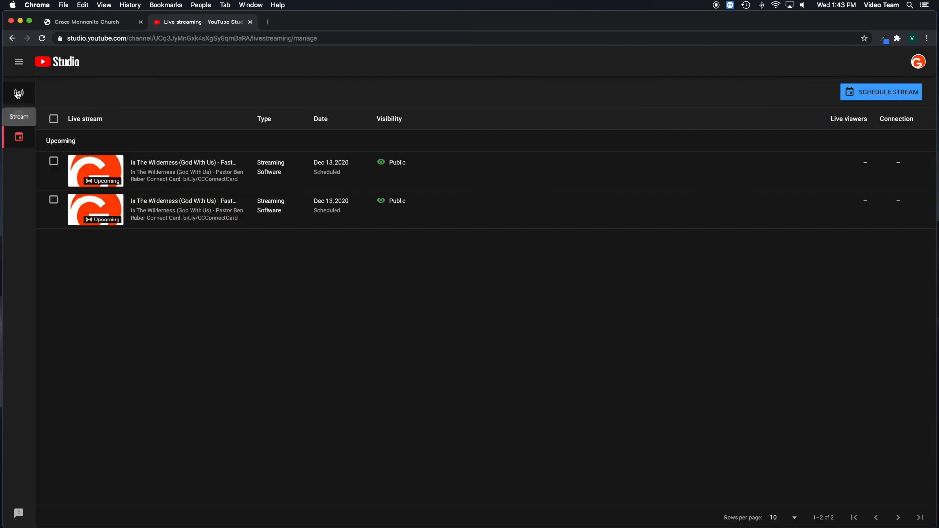